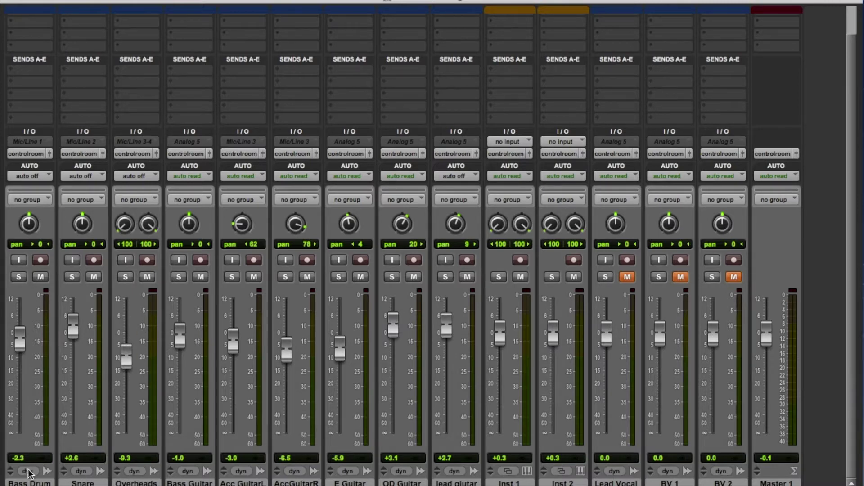
- Select the Bass Drum, Snare and Overheads tracks together, then briefly play and stop the session
{"action": "left_click", "coordinate": [32, 483]}
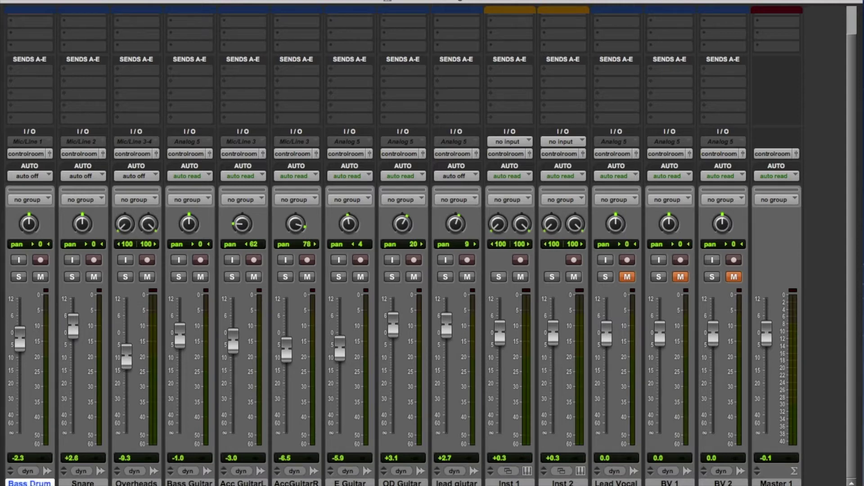
{"action": "left_click", "coordinate": [81, 483], "text": "shift"}
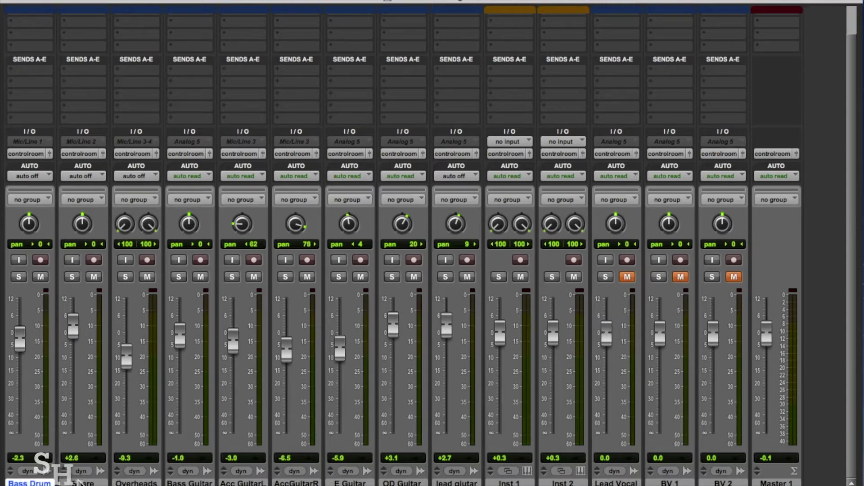
{"action": "left_click", "coordinate": [133, 483], "text": "shift"}
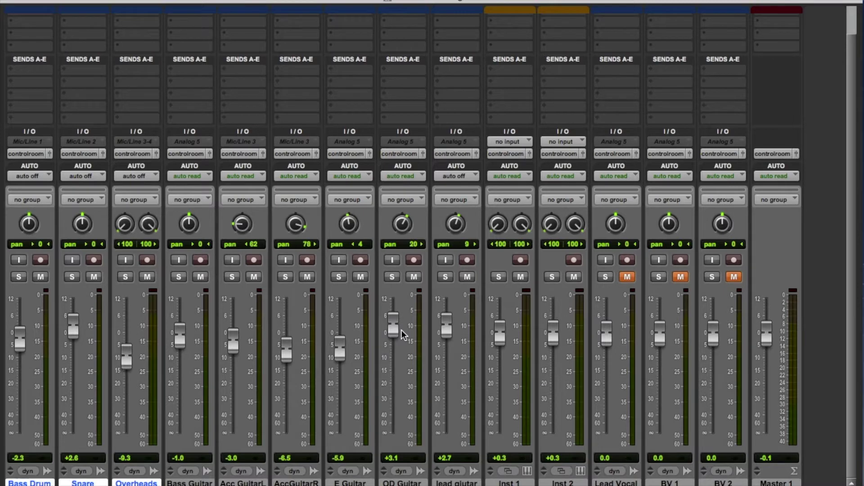
{"action": "key", "text": "space"}
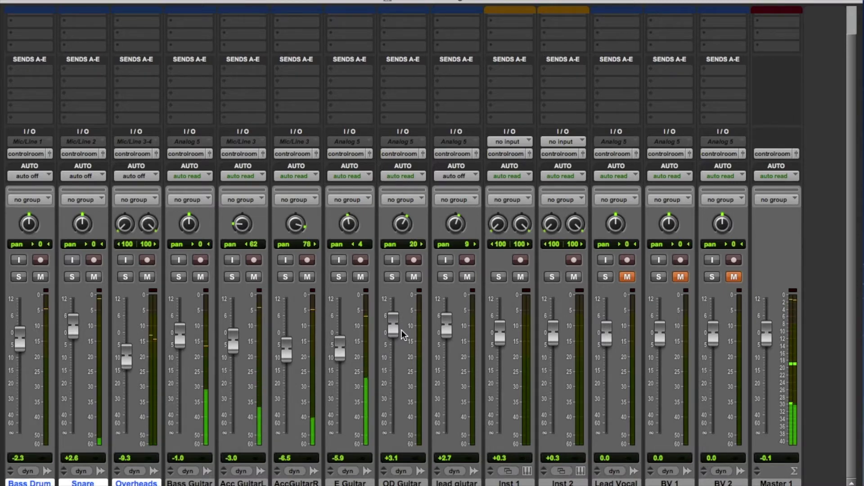
{"action": "key", "text": "space"}
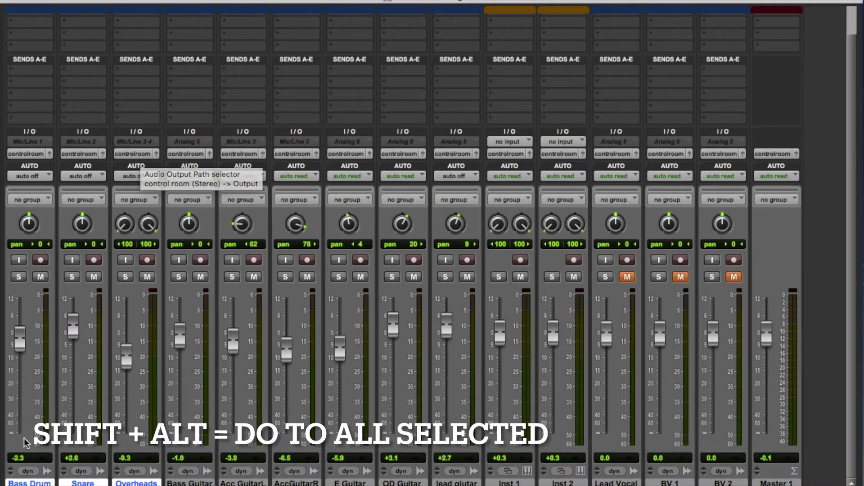
- Route the selected drum tracks' output to a new stereo aux track named 'Drum Submix'
{"action": "left_click", "coordinate": [133, 156]}
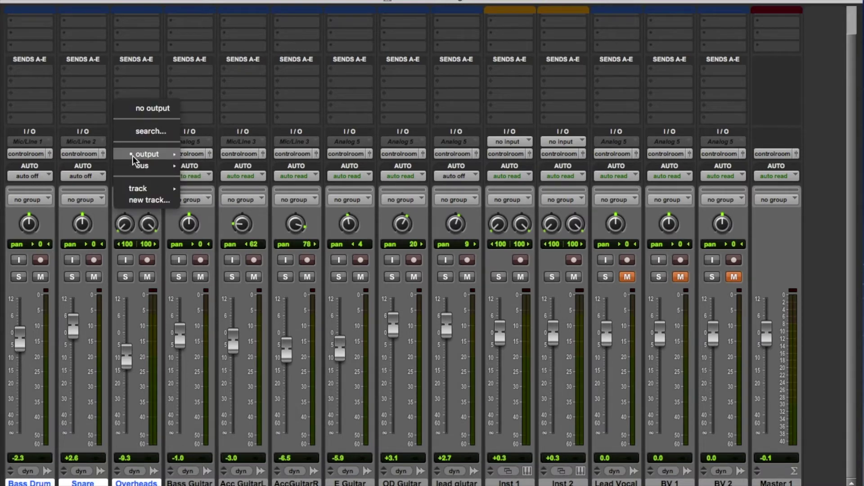
{"action": "left_click", "coordinate": [139, 201]}
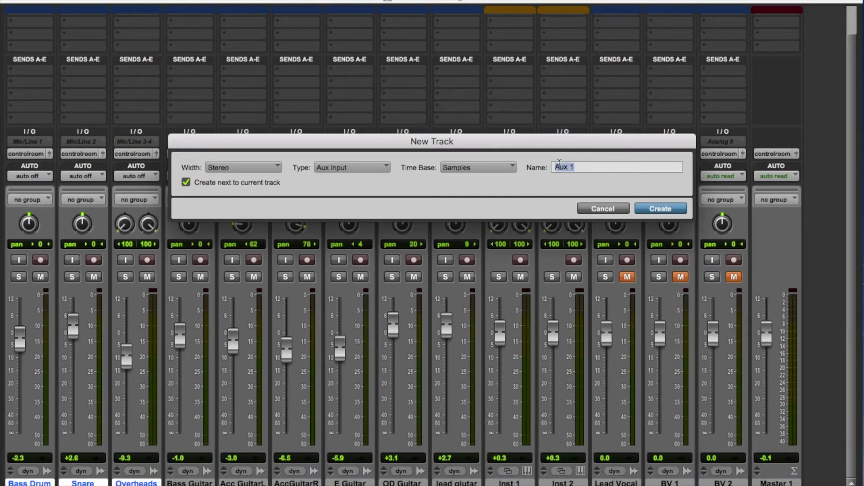
{"action": "type", "text": "Drum Sub"}
{"action": "key", "text": "BackSpace"}
{"action": "type", "text": "bmix"}
{"action": "left_click", "coordinate": [660, 209]}
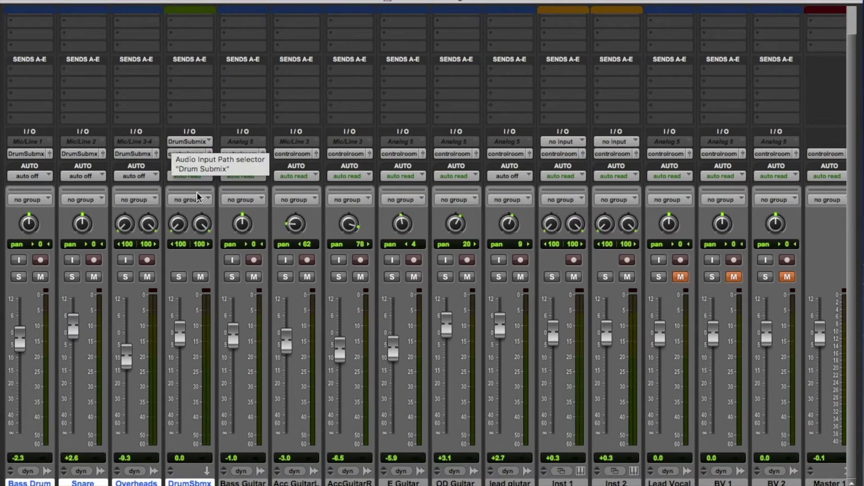
{"action": "mouse_move", "coordinate": [211, 481]}
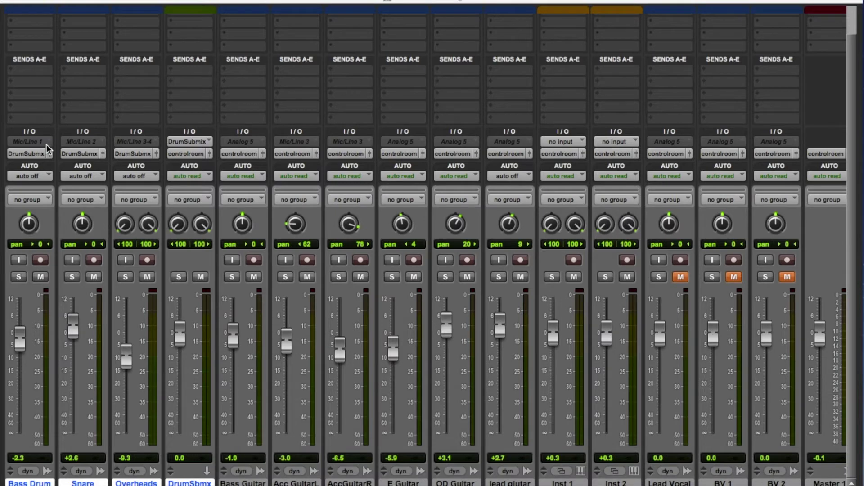
{"action": "left_click_drag", "start_coordinate": [29, 156], "coordinate": [168, 143]}
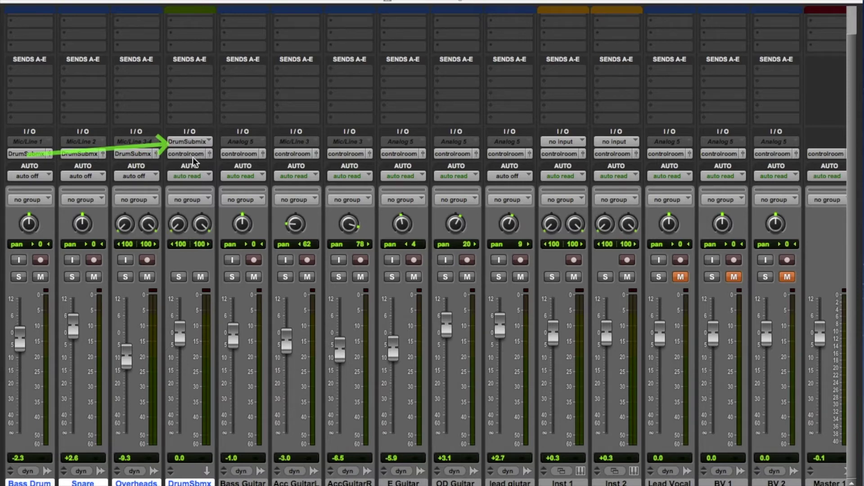
{"action": "left_click_drag", "start_coordinate": [191, 155], "coordinate": [825, 157]}
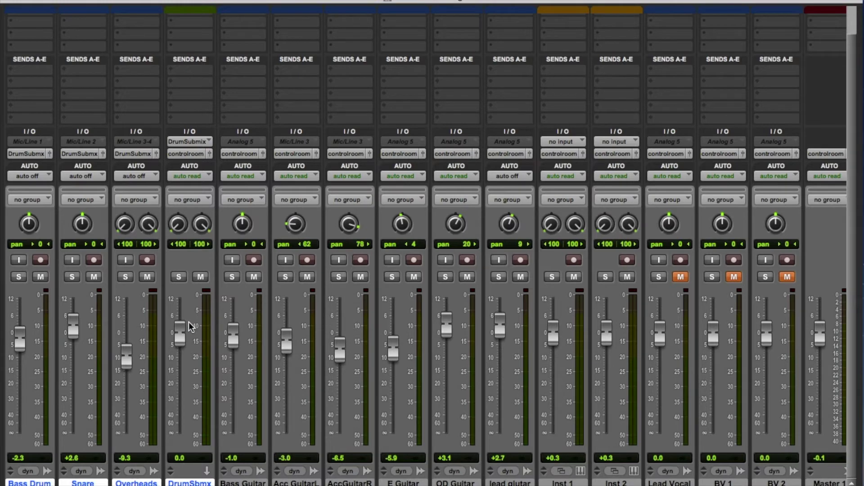
- During playback, pull the DrumSbmx fader down and back to -2.7, then solo and unsolo it
{"action": "key", "text": "space"}
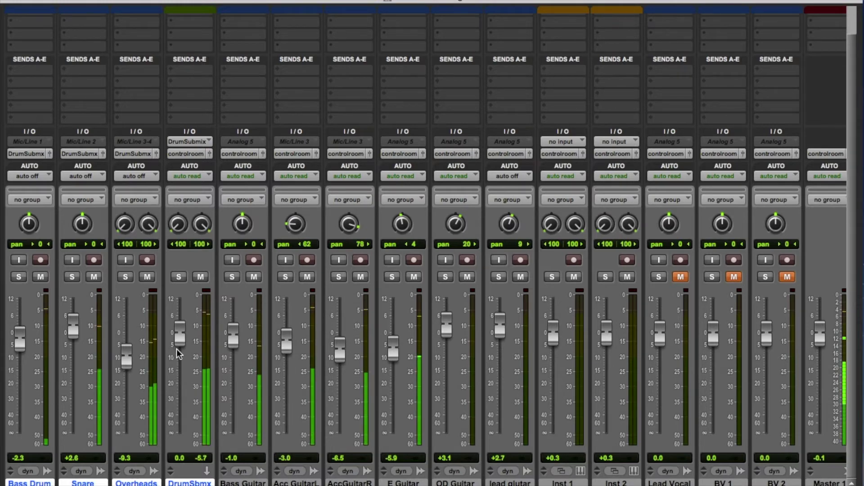
{"action": "left_click", "coordinate": [181, 337]}
{"action": "left_click_drag", "start_coordinate": [181, 337], "coordinate": [181, 464]}
{"action": "left_click_drag", "start_coordinate": [179, 430], "coordinate": [181, 342]}
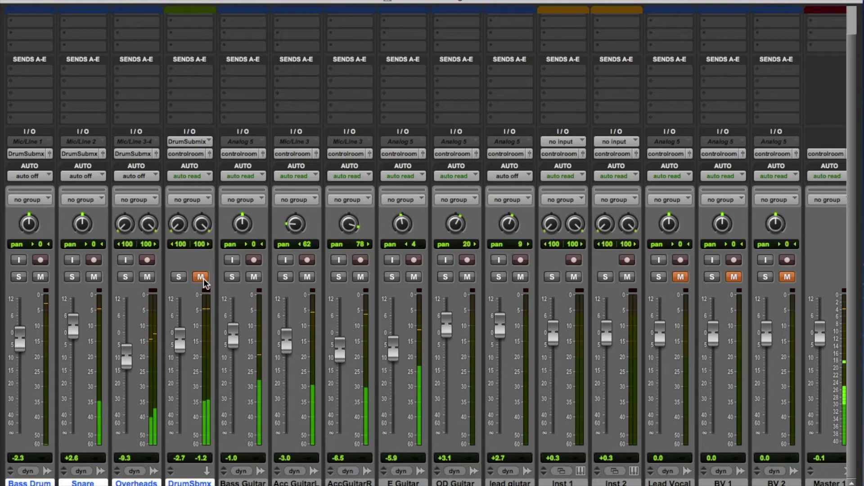
{"action": "left_click", "coordinate": [179, 277]}
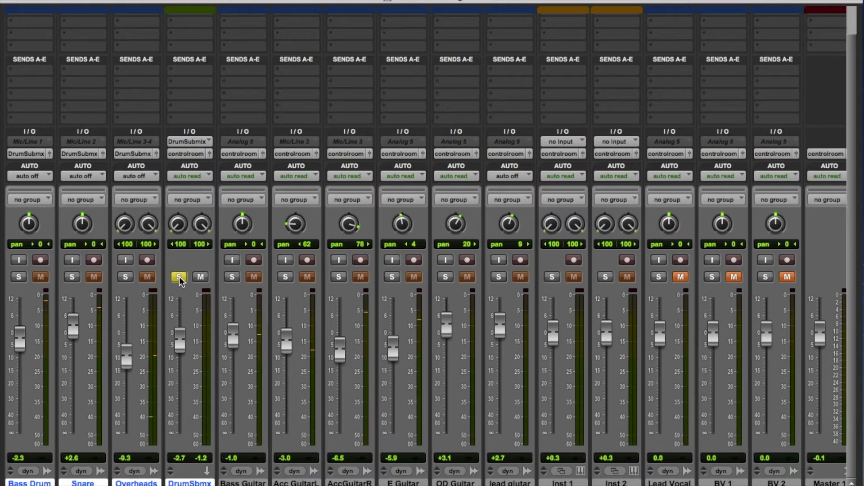
{"action": "left_click", "coordinate": [180, 278]}
{"action": "left_click", "coordinate": [180, 278]}
{"action": "left_click", "coordinate": [179, 277]}
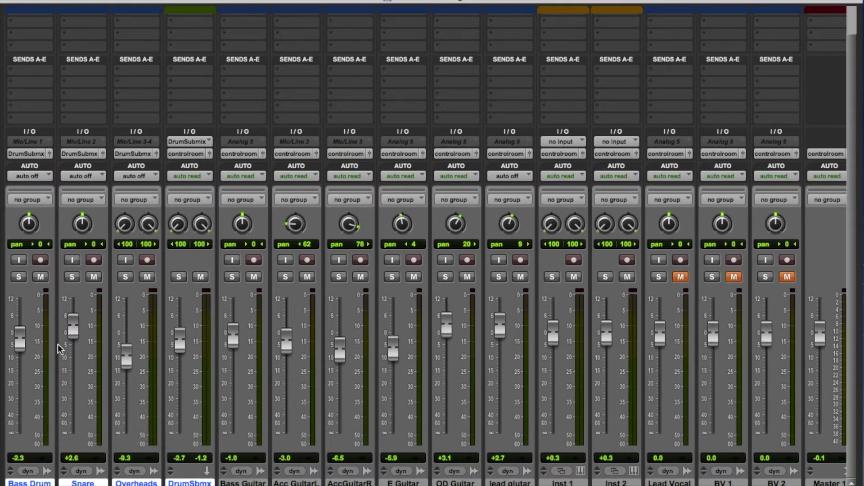
- Make the Bass Drum, Snare and Overheads tracks solo-safe
{"action": "left_click", "coordinate": [18, 276], "text": "super"}
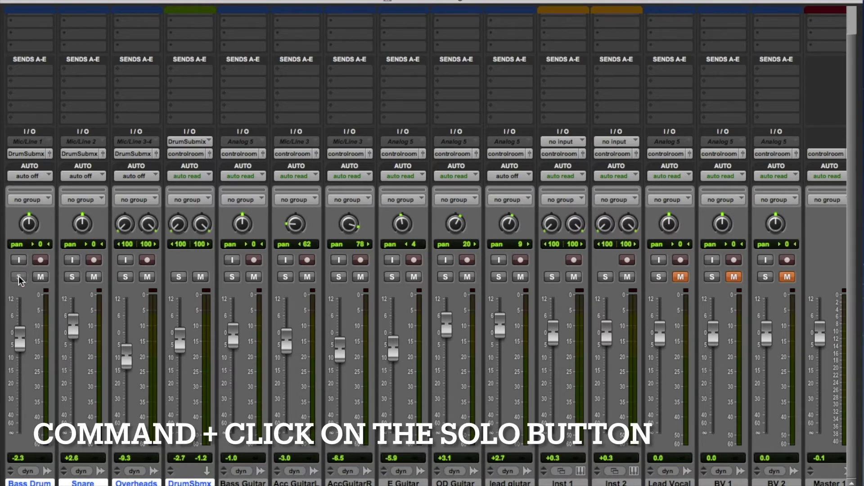
{"action": "left_click", "coordinate": [72, 276], "text": "super"}
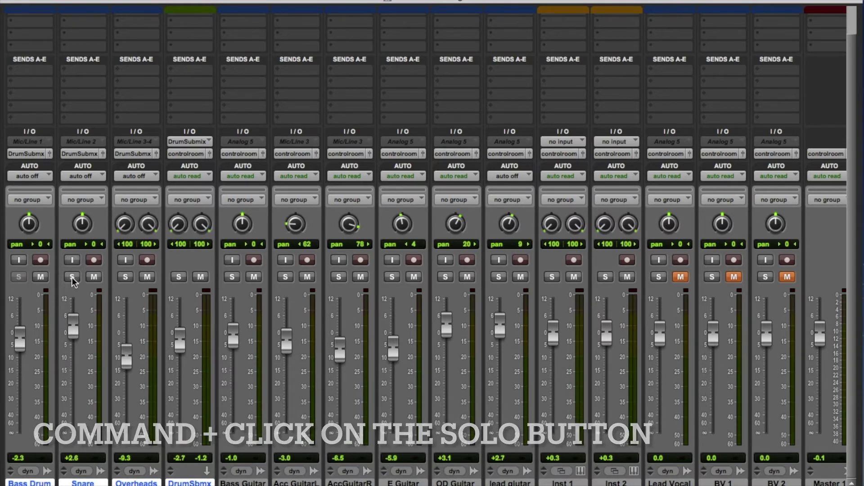
{"action": "left_click", "coordinate": [126, 276], "text": "super"}
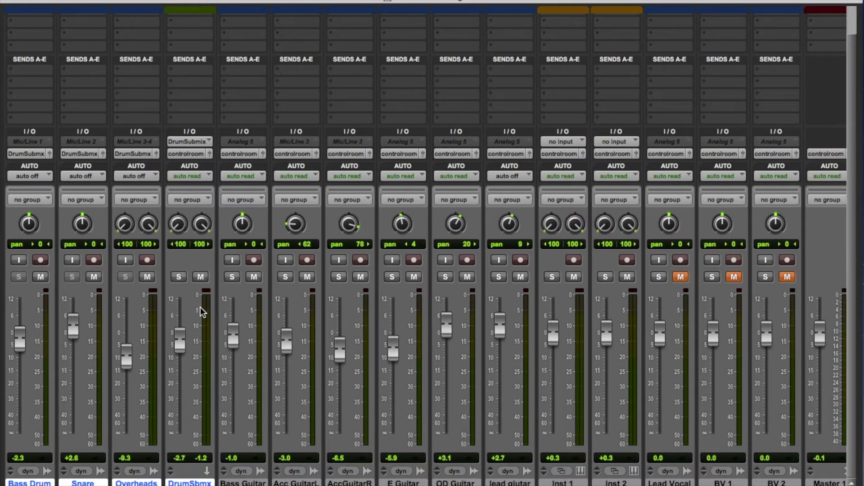
- Solo DrumSbmx during playback, set its level to -3.8, then clear the solo
{"action": "key", "text": "space"}
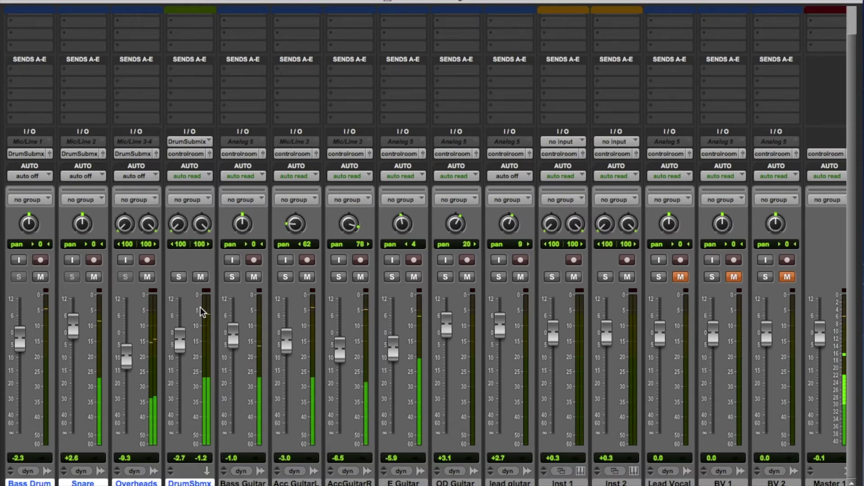
{"action": "left_click", "coordinate": [179, 276]}
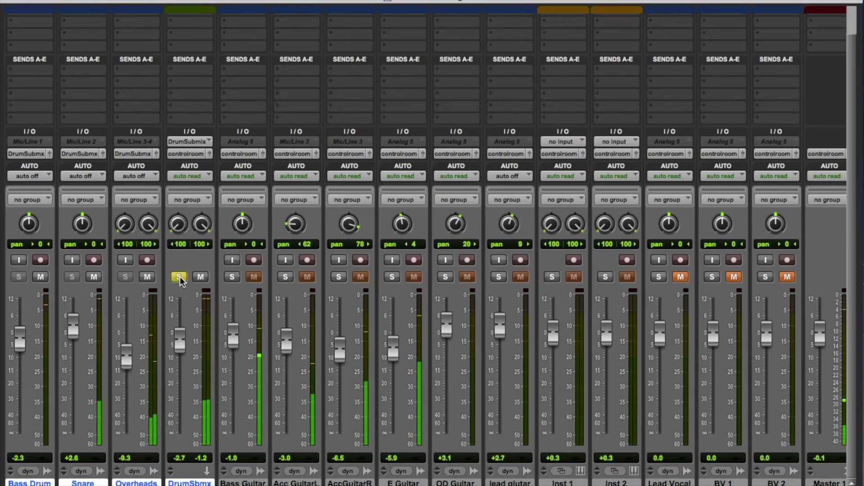
{"action": "left_click", "coordinate": [179, 341]}
{"action": "left_click_drag", "start_coordinate": [179, 385], "coordinate": [179, 344]}
{"action": "left_click", "coordinate": [179, 277]}
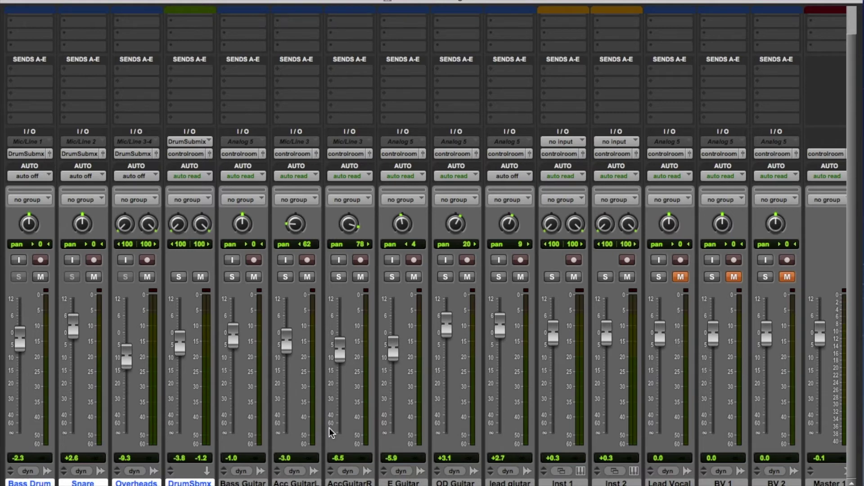
- Send Acc GuitarL, AccGuitarR, E Guitar, OD Guitar and lead guitar to a new stereo aux named 'Guitars'
{"action": "left_click", "coordinate": [306, 483]}
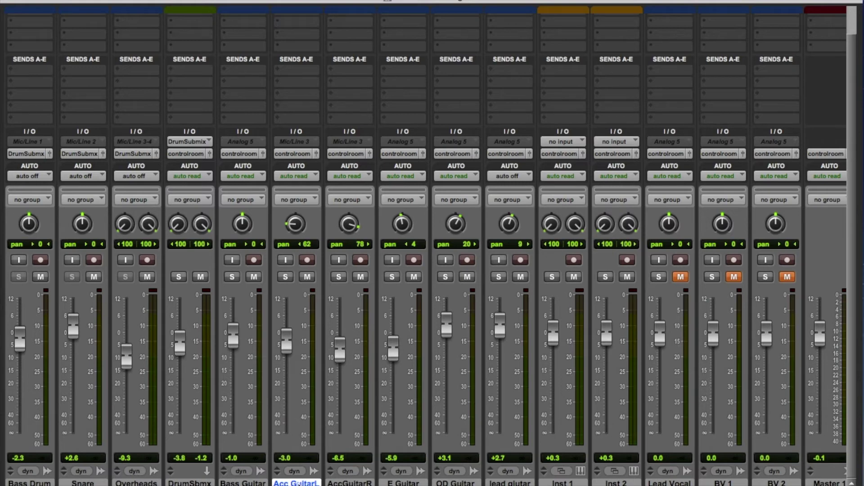
{"action": "left_click_drag", "start_coordinate": [295, 483], "coordinate": [509, 483]}
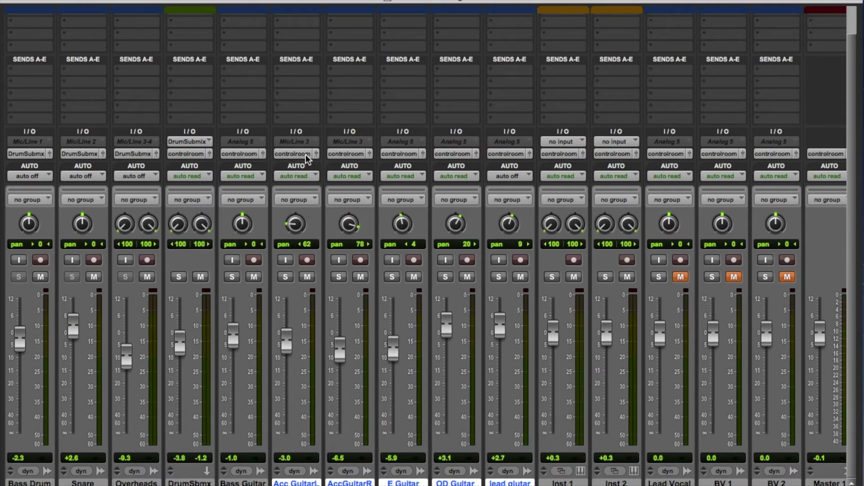
{"action": "left_click", "coordinate": [520, 155]}
{"action": "left_click", "coordinate": [522, 202]}
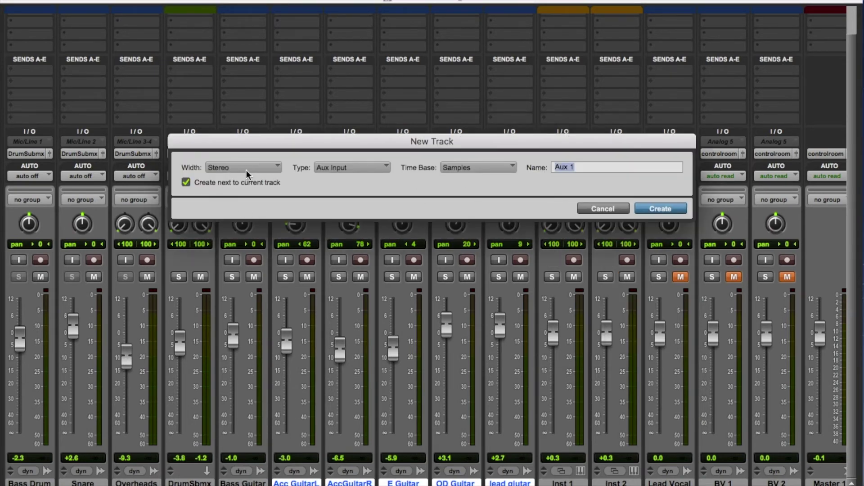
{"action": "type", "text": "Guitars"}
{"action": "left_click", "coordinate": [658, 208]}
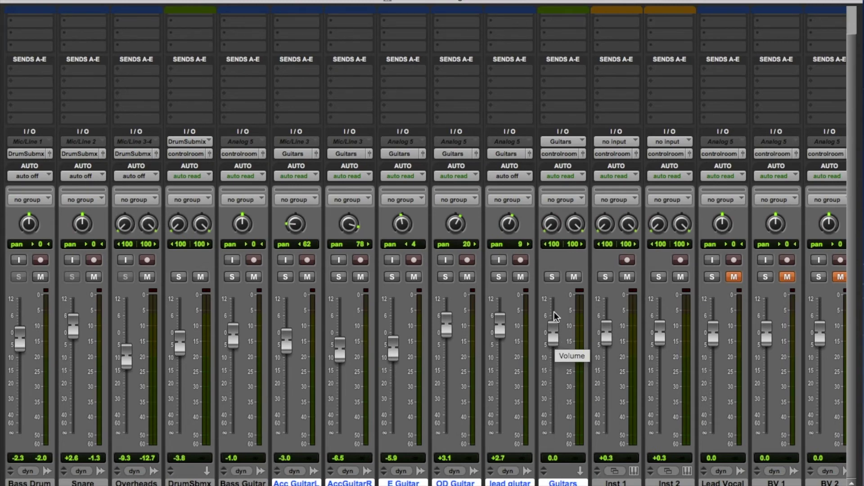
- Audition the Guitars and DrumSbmx submixes by pulling their faders down and back up, then stop playback
{"action": "left_click_drag", "start_coordinate": [553, 338], "coordinate": [558, 444]}
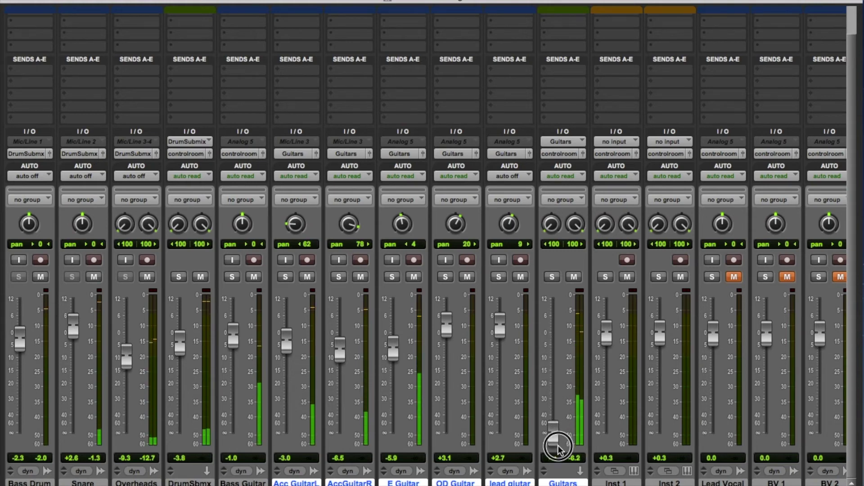
{"action": "left_click_drag", "start_coordinate": [553, 431], "coordinate": [556, 344]}
{"action": "left_click_drag", "start_coordinate": [180, 344], "coordinate": [185, 472]}
{"action": "mouse_move", "coordinate": [554, 343]}
{"action": "left_mouse_down"}
{"action": "mouse_move", "coordinate": [557, 460]}
{"action": "mouse_move", "coordinate": [546, 342]}
{"action": "left_mouse_up"}
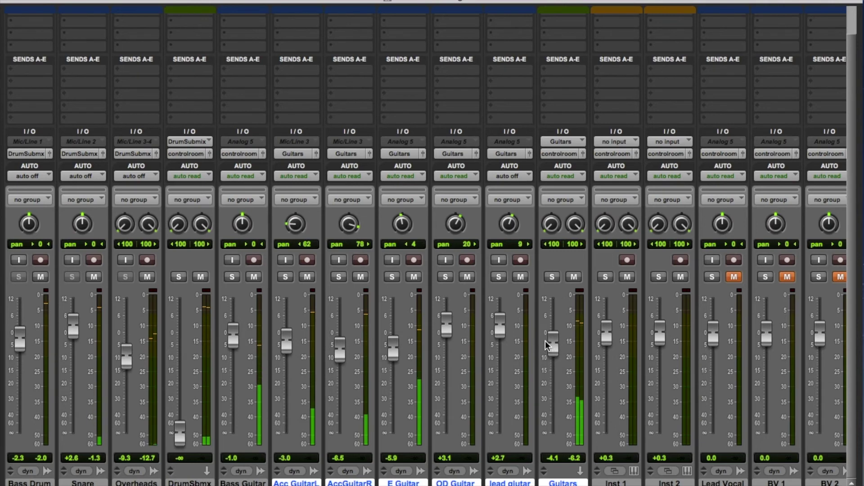
{"action": "key", "text": "space"}
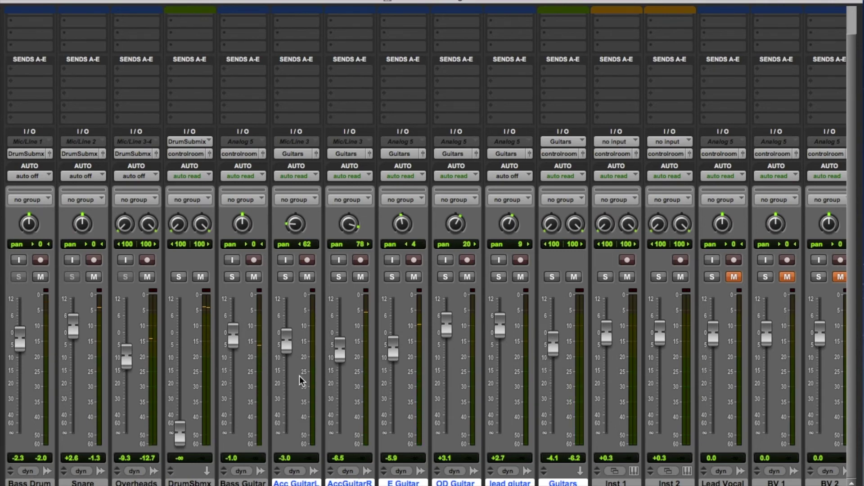
- Make the Acc GuitarL, OD Guitar and lead guitar tracks solo-safe
{"action": "left_click", "coordinate": [286, 277], "text": "super"}
{"action": "left_click", "coordinate": [445, 277], "text": "super"}
{"action": "left_click", "coordinate": [498, 277], "text": "super"}
- Solo Guitars during playback, set it to -0.4, unsolo it, and bring DrumSbmx to -8.1
{"action": "left_click_drag", "start_coordinate": [553, 350], "coordinate": [552, 357]}
{"action": "key", "text": "space"}
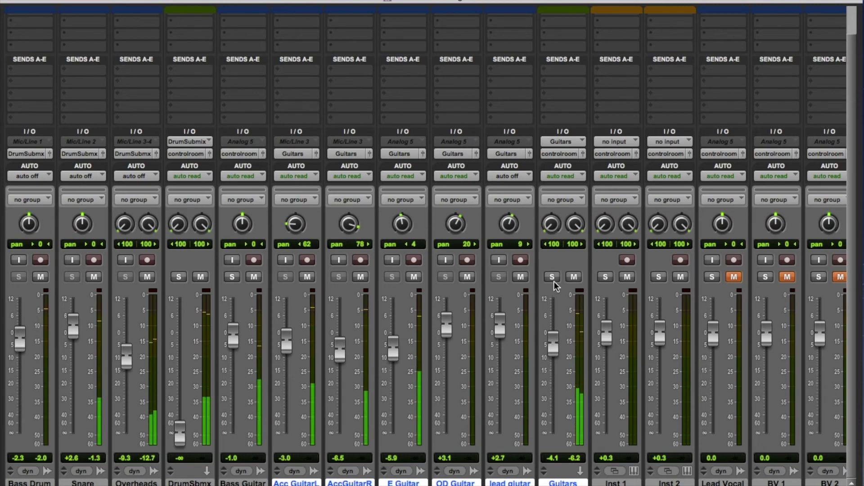
{"action": "left_click", "coordinate": [553, 277]}
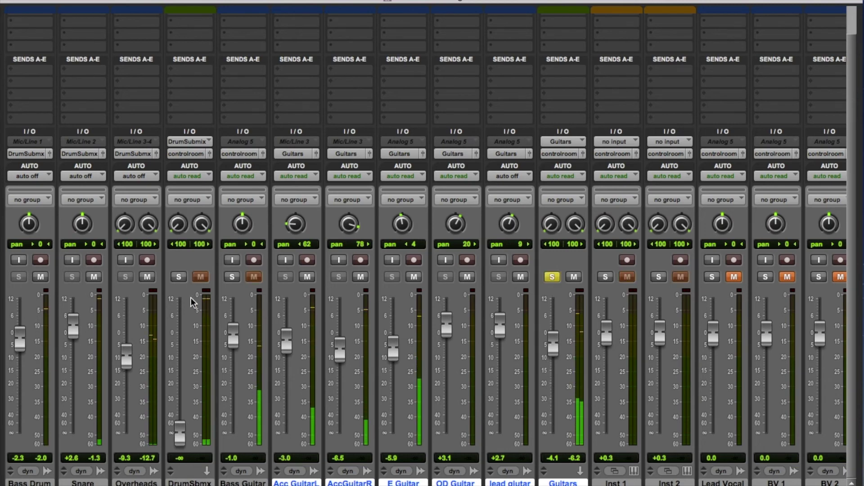
{"action": "left_click_drag", "start_coordinate": [555, 344], "coordinate": [554, 335]}
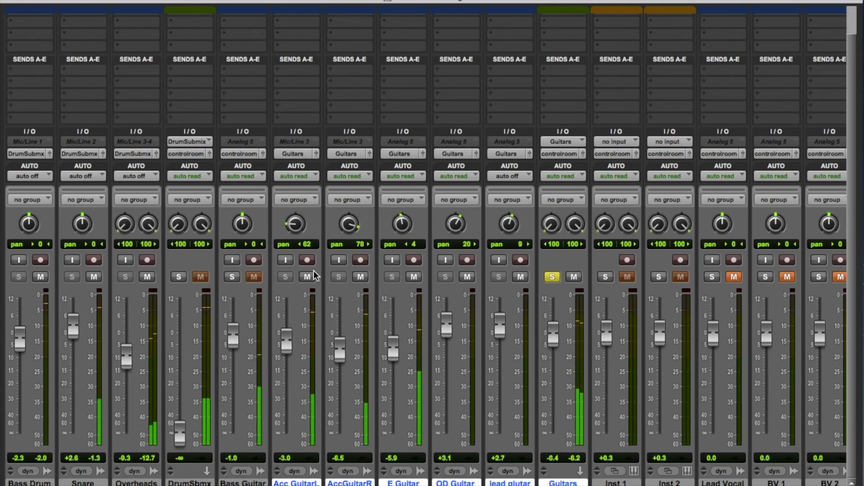
{"action": "left_click", "coordinate": [553, 277]}
{"action": "left_click_drag", "start_coordinate": [173, 426], "coordinate": [185, 352]}
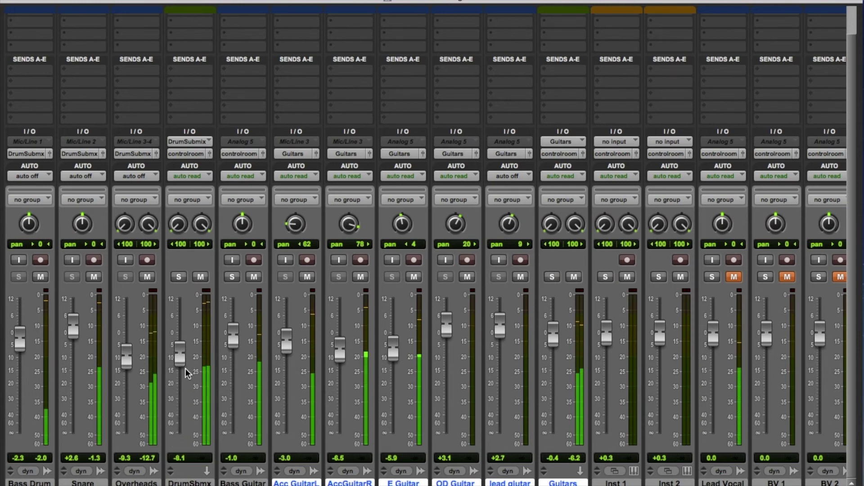
{"action": "key", "text": "space"}
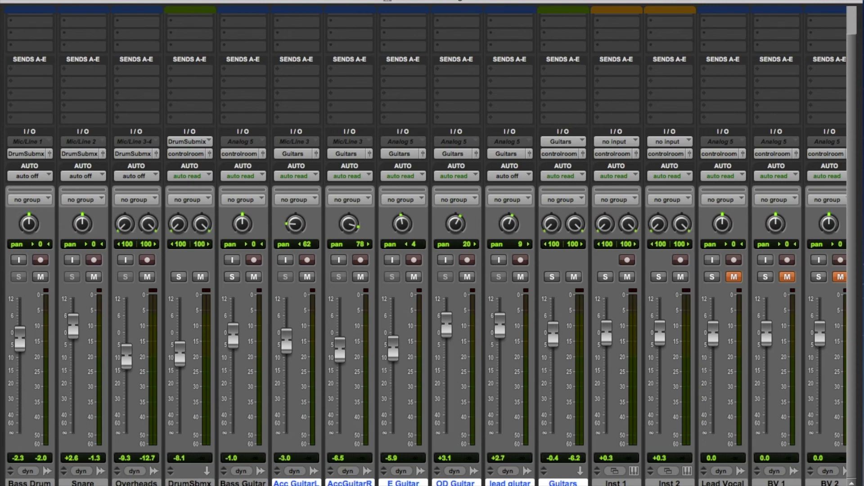
- Hide the Bass Drum, Snare, Overheads and guitar source tracks, keeping the DrumSbmx strip visible
{"action": "left_click", "coordinate": [7, 485]}
{"action": "left_click_drag", "start_coordinate": [13, 25], "coordinate": [12, 47]}
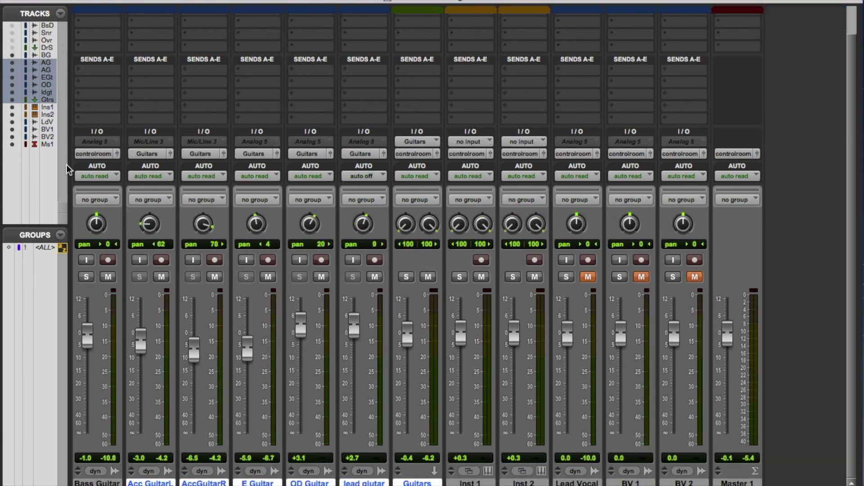
{"action": "left_click", "coordinate": [12, 47]}
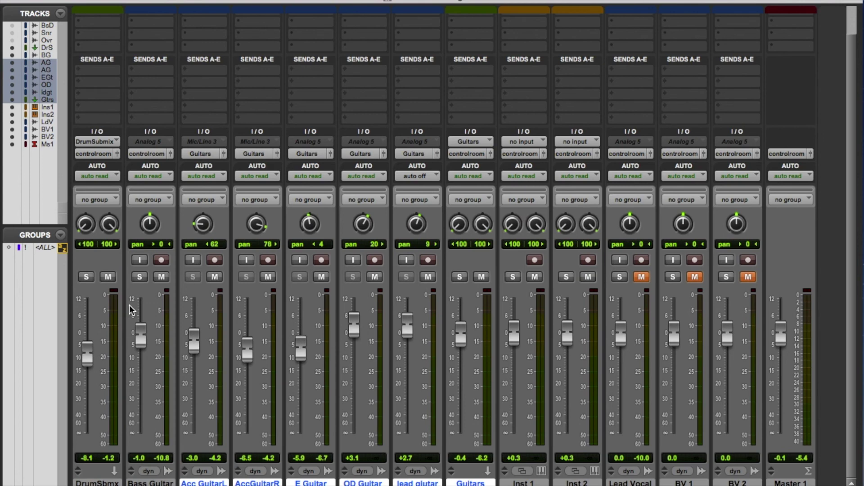
{"action": "left_click", "coordinate": [13, 63]}
{"action": "left_click_drag", "start_coordinate": [13, 67], "coordinate": [12, 93]}
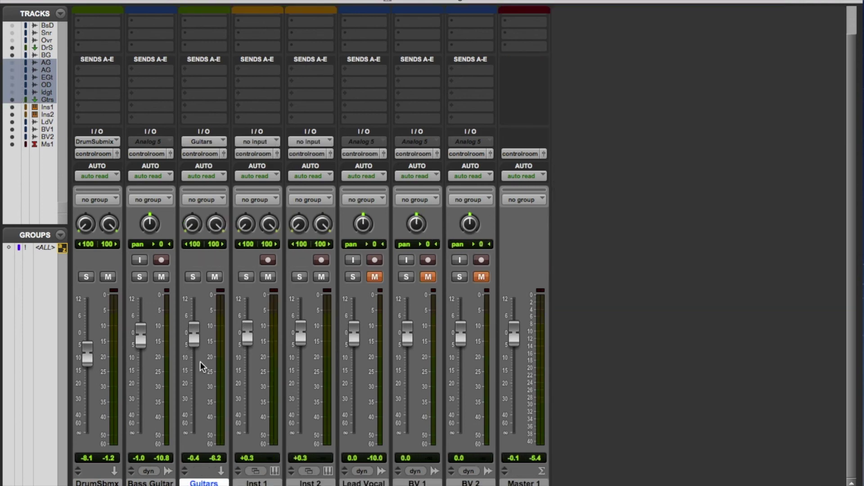
- Set Guitars to -4.1 and DrumSbmx to -5.7, briefly showing Acc GuitarL and AccGuitarR to balance them
{"action": "mouse_move", "coordinate": [193, 334]}
{"action": "left_mouse_down"}
{"action": "mouse_move", "coordinate": [193, 367]}
{"action": "mouse_move", "coordinate": [192, 347]}
{"action": "left_mouse_up"}
{"action": "mouse_move", "coordinate": [90, 358]}
{"action": "left_mouse_down"}
{"action": "mouse_move", "coordinate": [87, 342]}
{"action": "mouse_move", "coordinate": [88, 353]}
{"action": "left_mouse_up"}
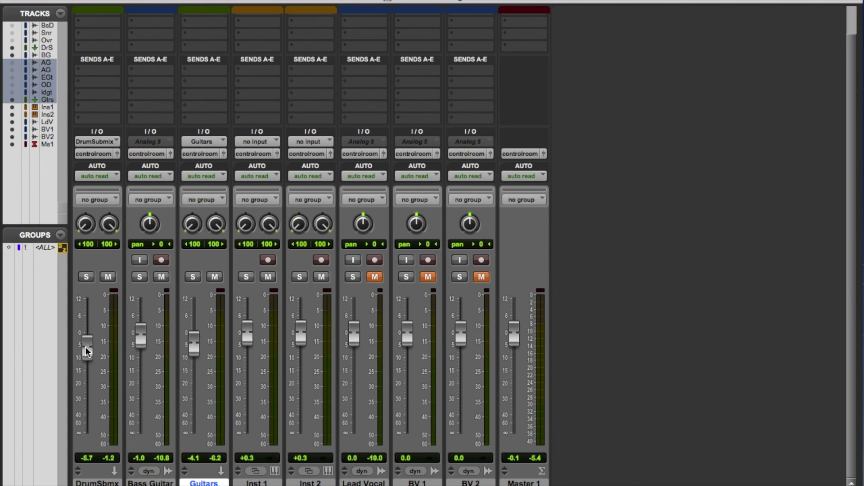
{"action": "left_click", "coordinate": [12, 70]}
{"action": "left_click", "coordinate": [13, 69]}
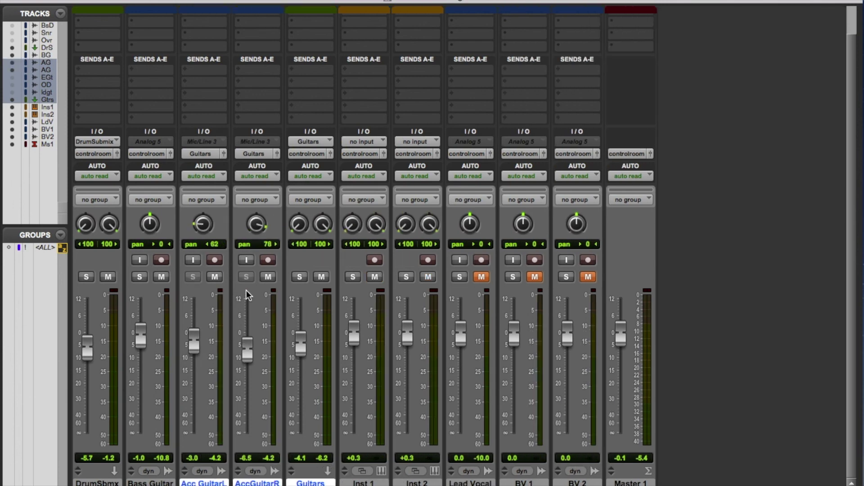
{"action": "left_click_drag", "start_coordinate": [194, 346], "coordinate": [194, 345]}
{"action": "left_click_drag", "start_coordinate": [247, 350], "coordinate": [249, 341]}
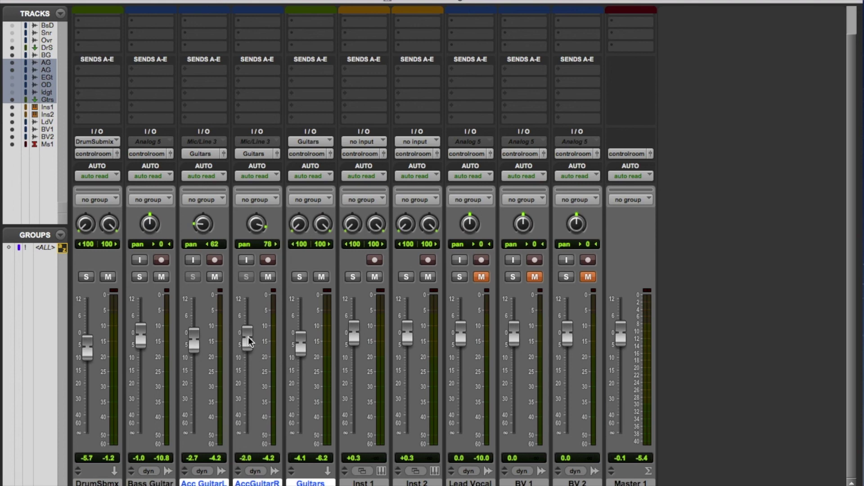
{"action": "left_click", "coordinate": [12, 63]}
{"action": "left_click", "coordinate": [12, 70]}
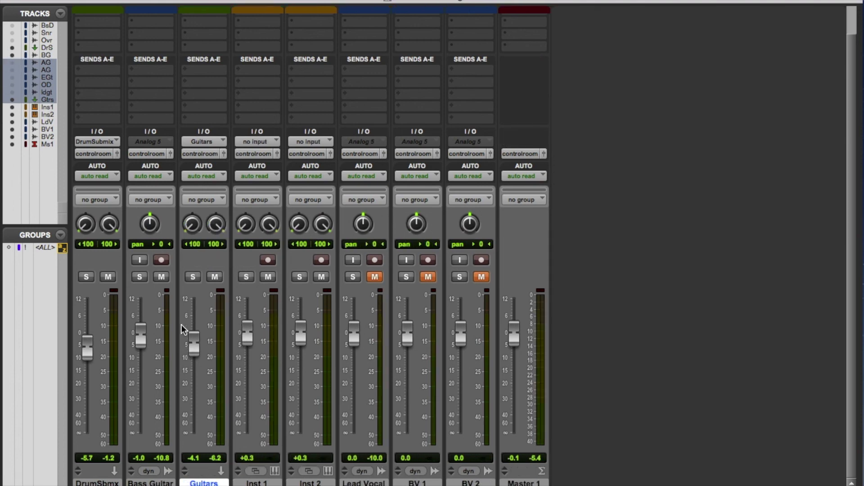